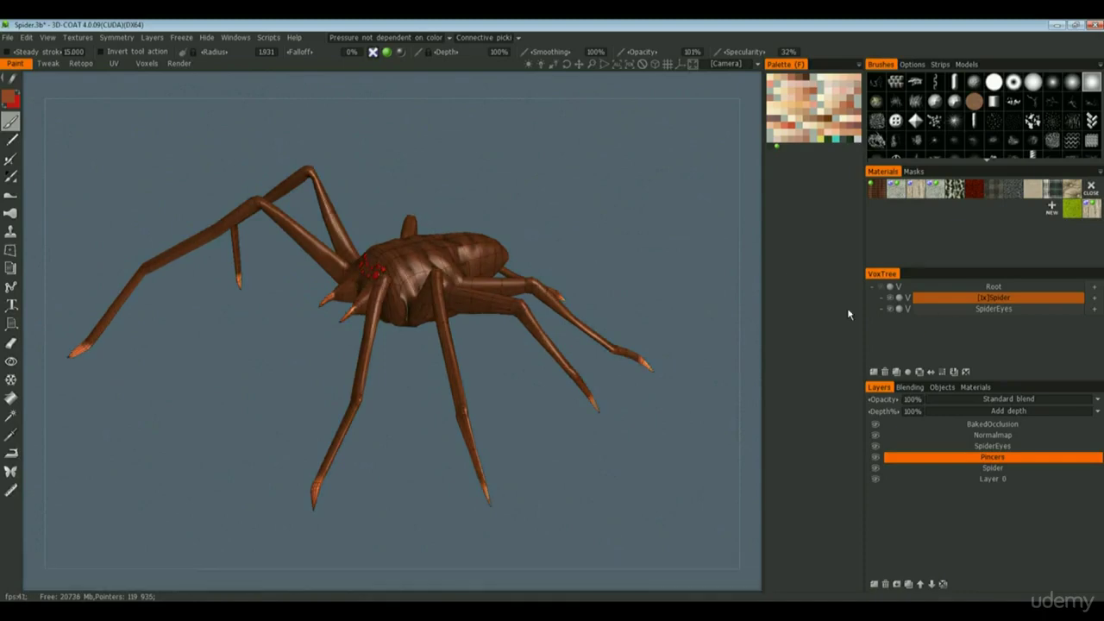
Switch from the Paint room to the Tweak room for reshaping the spider's mesh.
drag(642, 266, 664, 279)
right_drag(664, 279, 692, 148)
drag(692, 147, 629, 213)
right_drag(629, 212, 635, 264)
drag(635, 263, 642, 257)
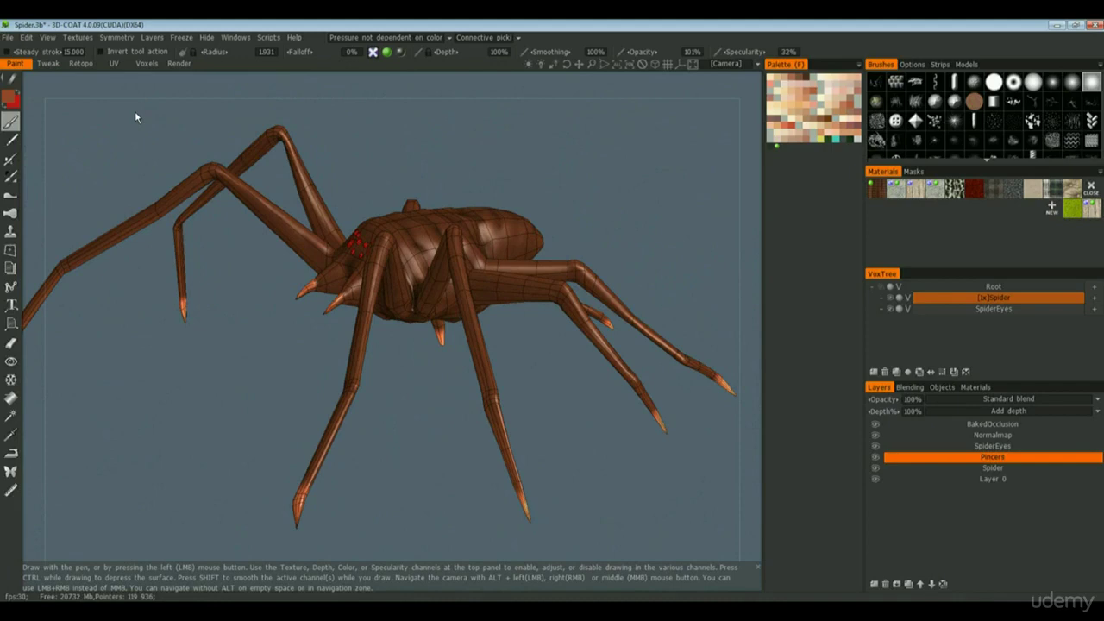
click(52, 65)
mouse_move(618, 160)
mouse_down()
mouse_move(566, 174)
mouse_move(650, 170)
mouse_move(534, 192)
mouse_up()
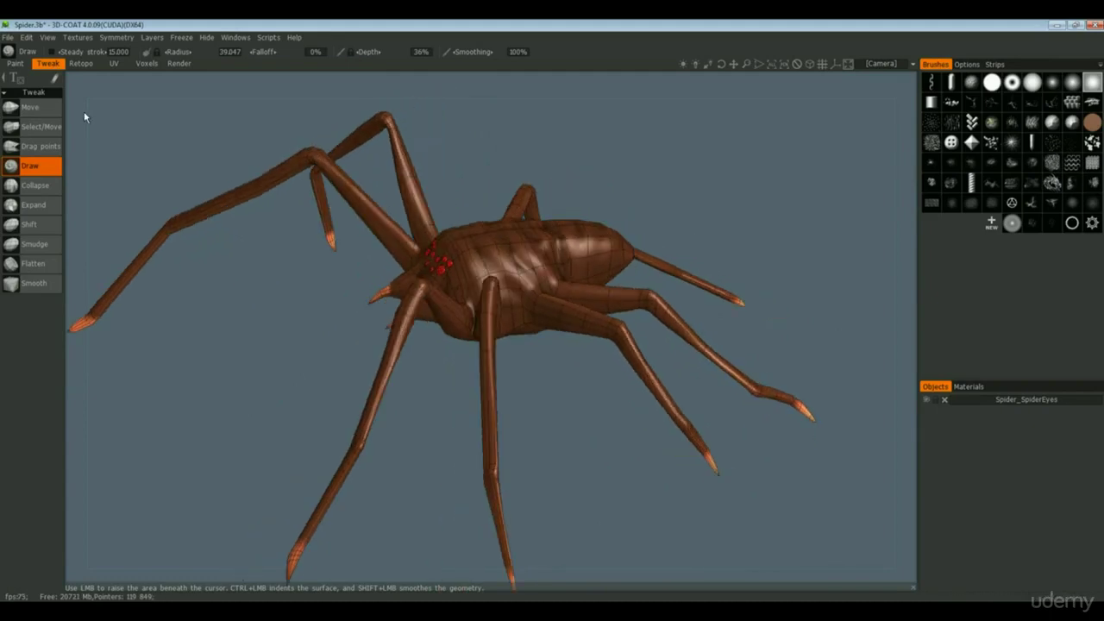
Try pulling the top of the spider's body upward with the Move tool.
click(33, 107)
drag(468, 200, 497, 147)
mouse_move(500, 221)
mouse_down()
mouse_move(470, 188)
mouse_move(532, 130)
mouse_move(548, 136)
mouse_move(510, 183)
mouse_up()
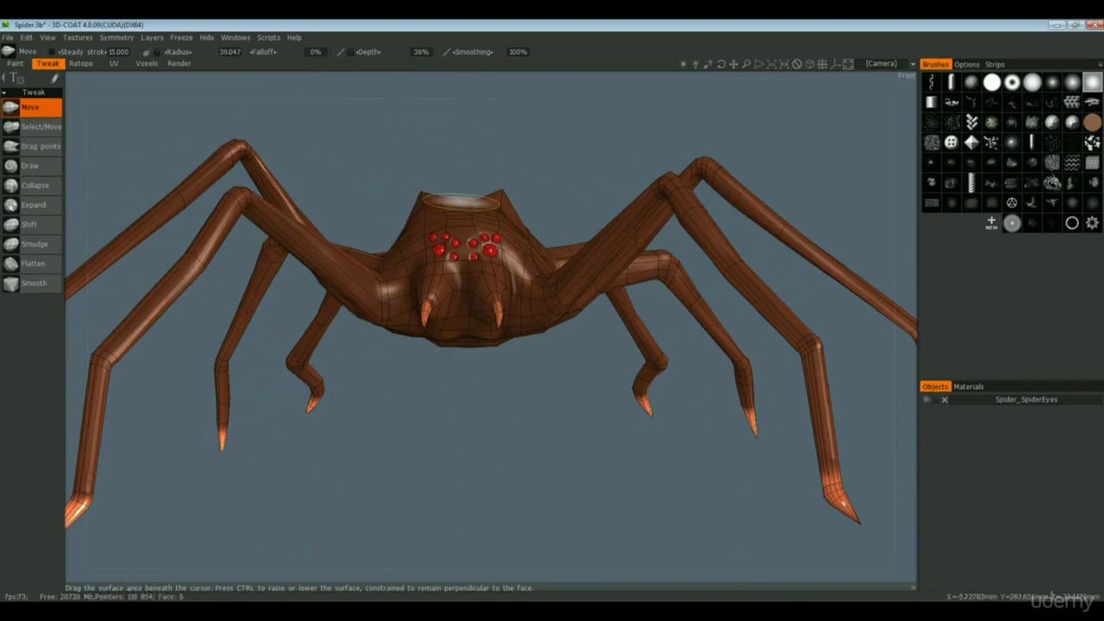
drag(460, 205, 207, 226)
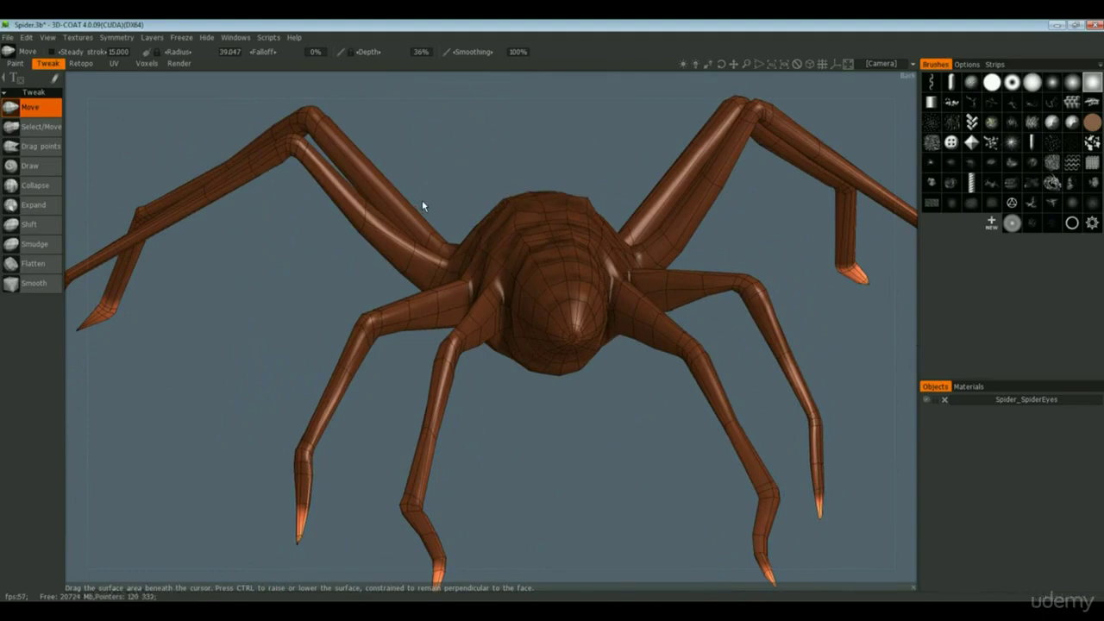
drag(422, 204, 255, 189)
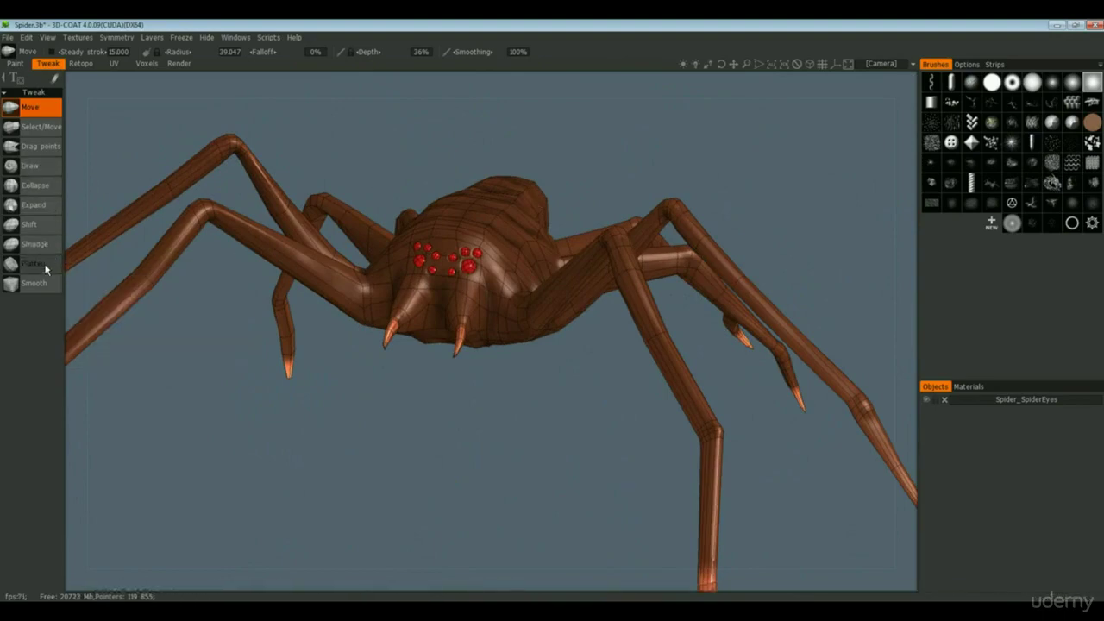
Raise the surface of the spider's head and back with the Draw tool at 4% depth and 59% falloff.
click(40, 172)
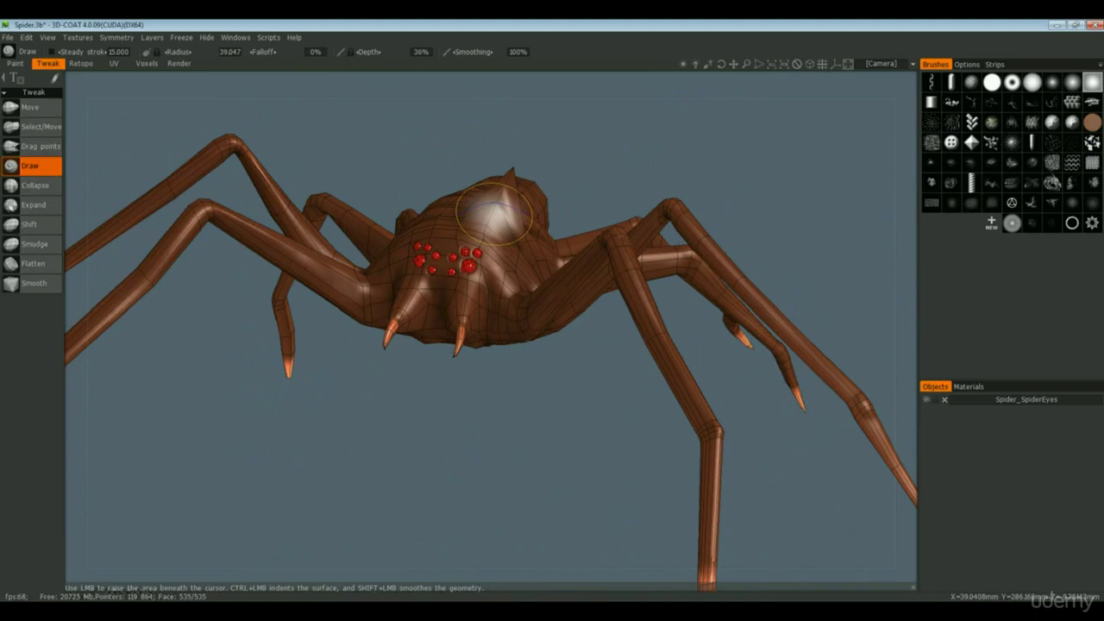
drag(358, 53, 411, 116)
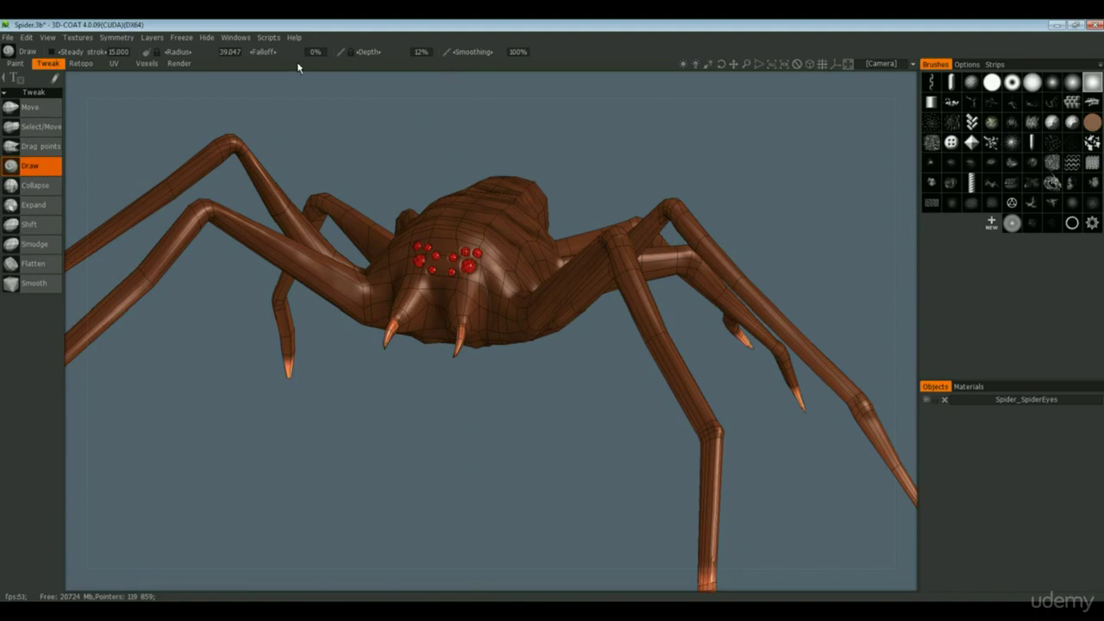
drag(295, 57, 334, 110)
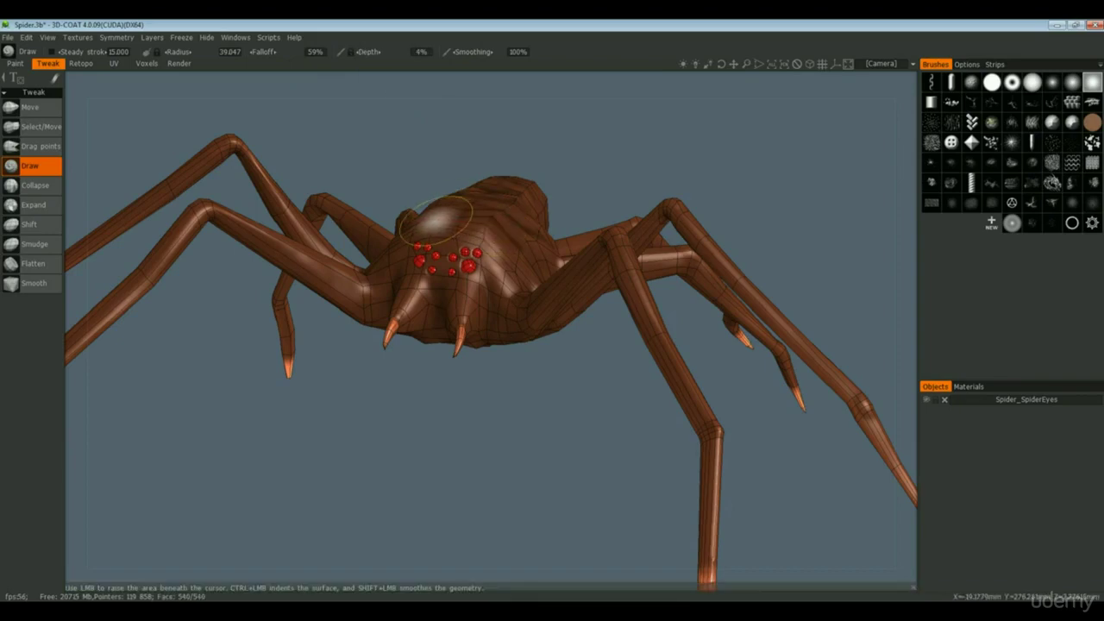
middle_drag(435, 220, 457, 469)
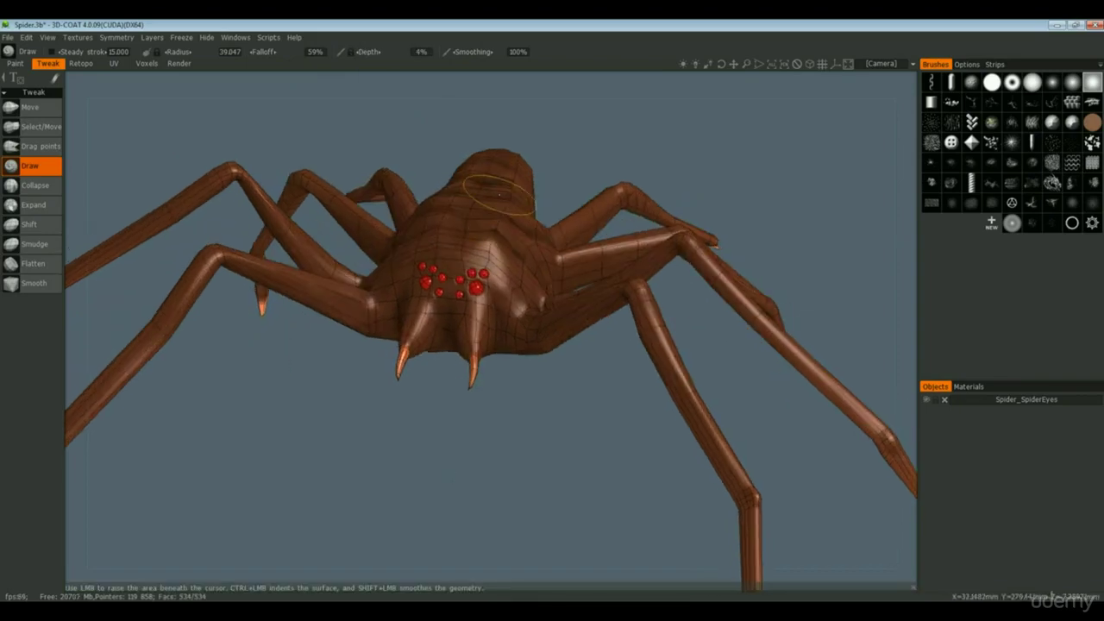
mouse_move(531, 192)
middle_down()
mouse_move(561, 182)
mouse_move(576, 208)
mouse_move(457, 237)
mouse_move(495, 164)
mouse_move(490, 153)
mouse_move(508, 143)
mouse_move(535, 153)
mouse_move(537, 197)
mouse_move(387, 219)
mouse_move(397, 257)
mouse_move(558, 250)
mouse_move(520, 246)
middle_up()
click(500, 249)
mouse_move(507, 182)
middle_down()
mouse_move(426, 193)
mouse_move(553, 175)
mouse_move(532, 192)
mouse_move(549, 187)
mouse_move(515, 259)
mouse_move(518, 242)
middle_up()
Try pulling a long spike out of the spider's back with the Move tool, and undo it.
click(42, 110)
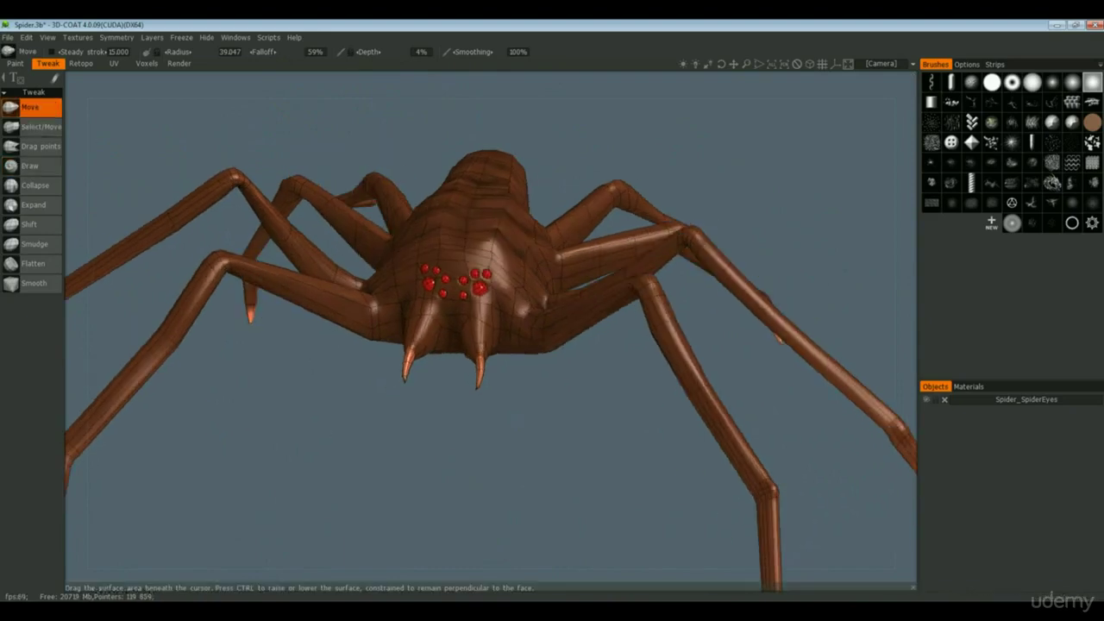
mouse_move(509, 234)
mouse_down()
mouse_move(664, 163)
mouse_move(848, 115)
mouse_up()
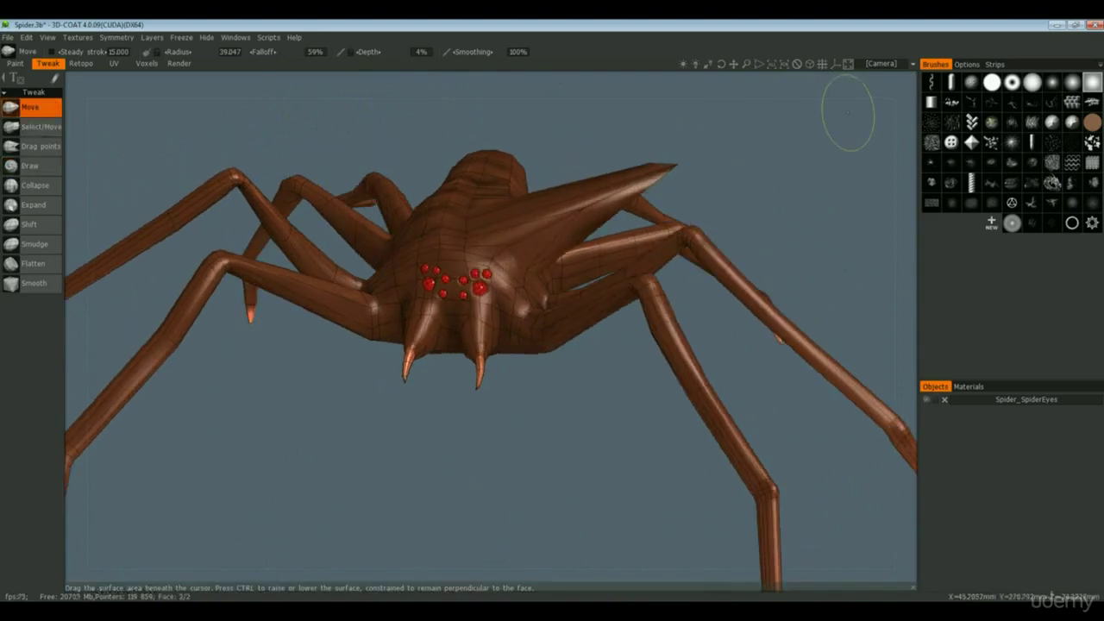
key(ctrl+z)
mouse_move(495, 342)
mouse_down()
mouse_move(493, 389)
mouse_move(578, 460)
mouse_move(561, 377)
mouse_move(440, 369)
mouse_move(516, 330)
mouse_move(534, 268)
mouse_up()
right_drag(535, 267, 509, 280)
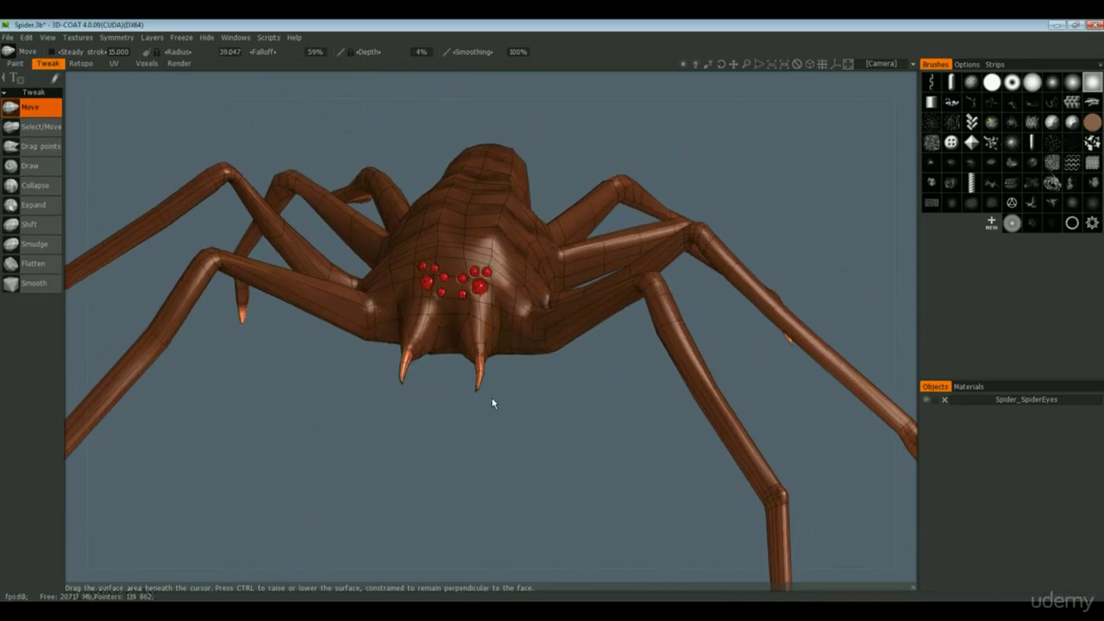
Select the front of the spider's head around the eyes with the Select/Move tool, and enlarge the brush radius to 67.252.
click(54, 129)
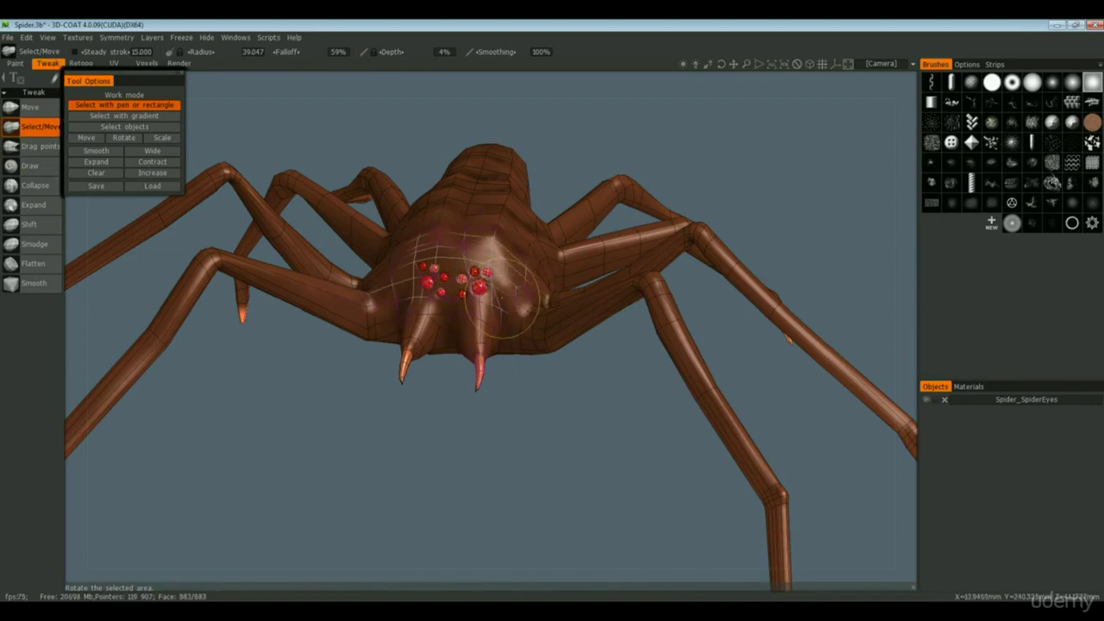
click(30, 107)
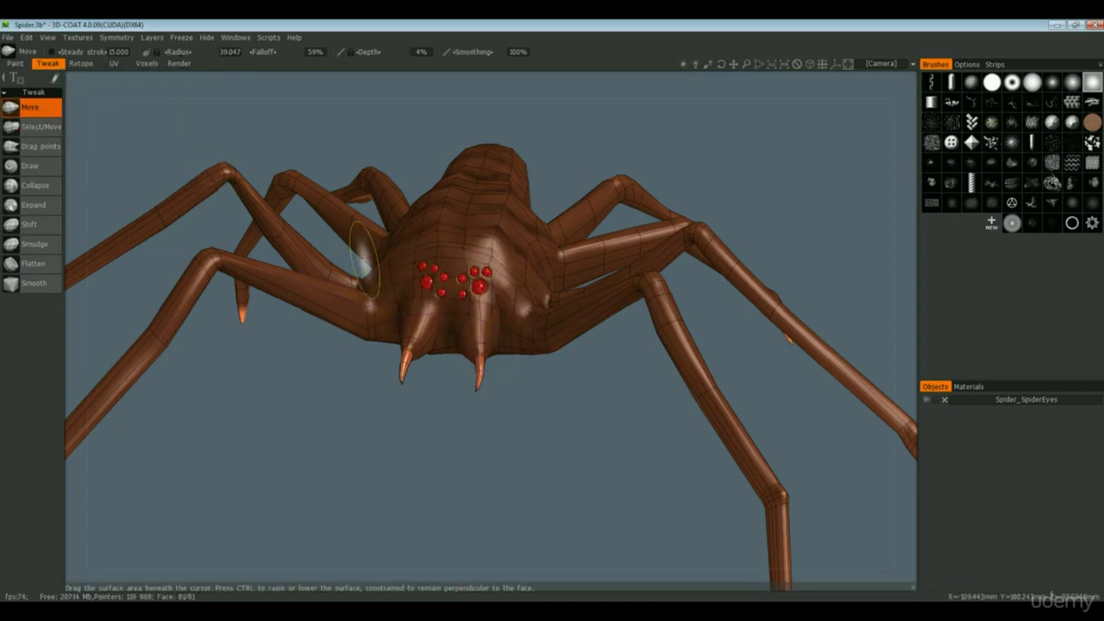
click(55, 129)
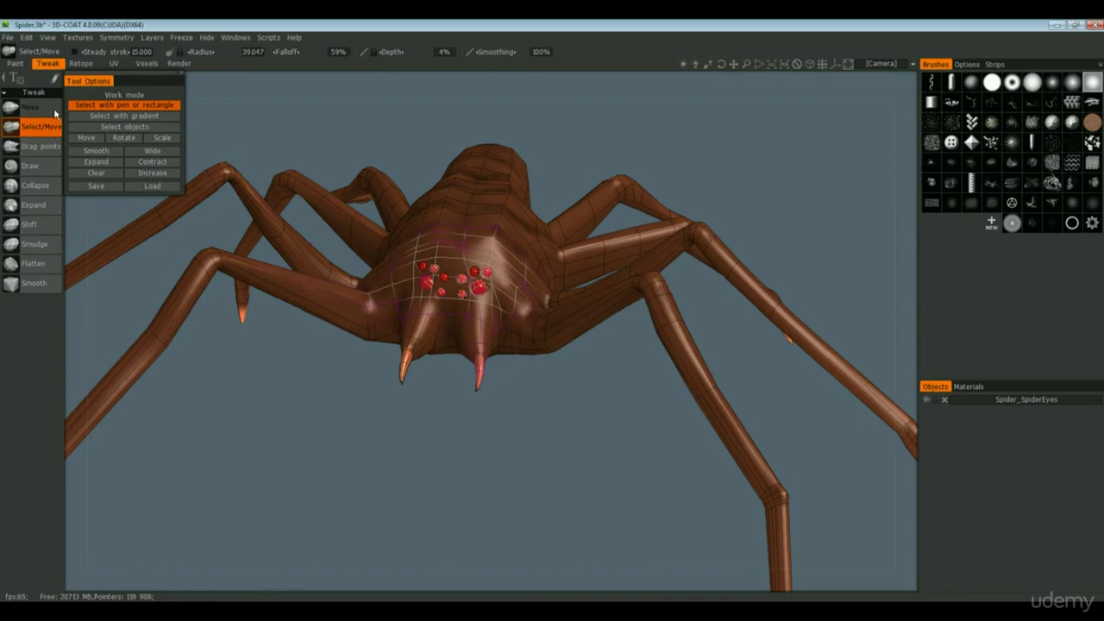
click(23, 107)
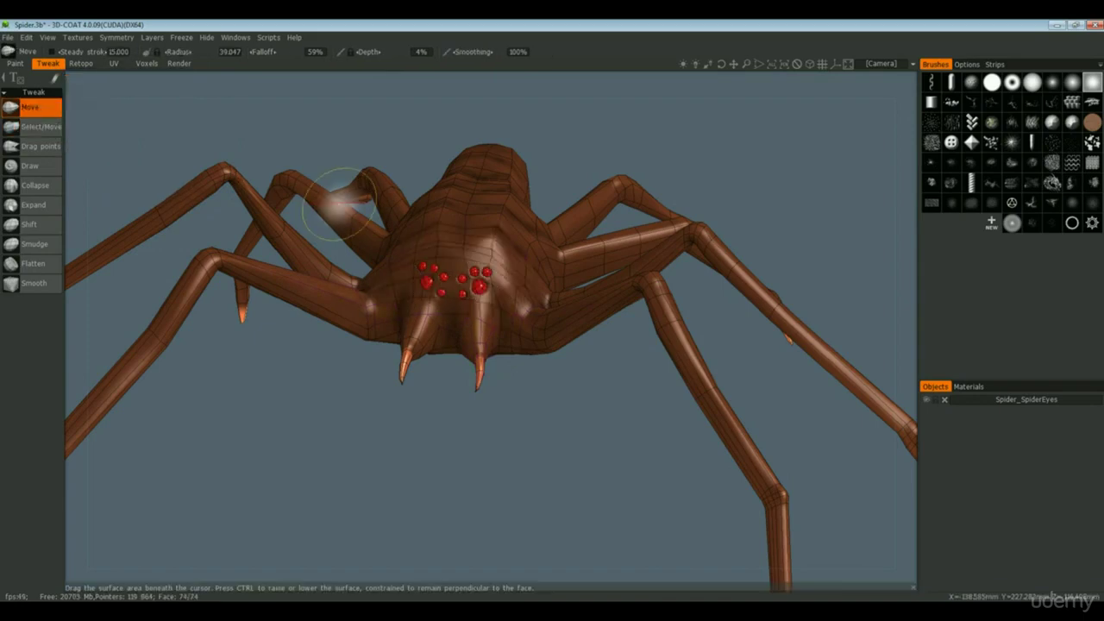
click(39, 126)
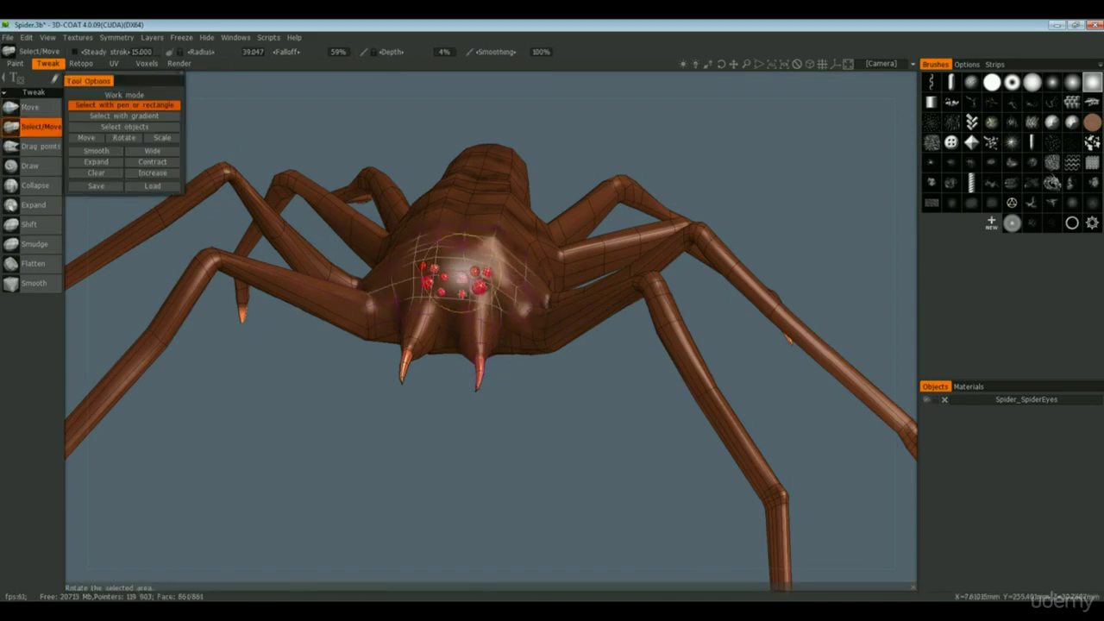
right_drag(441, 269, 479, 269)
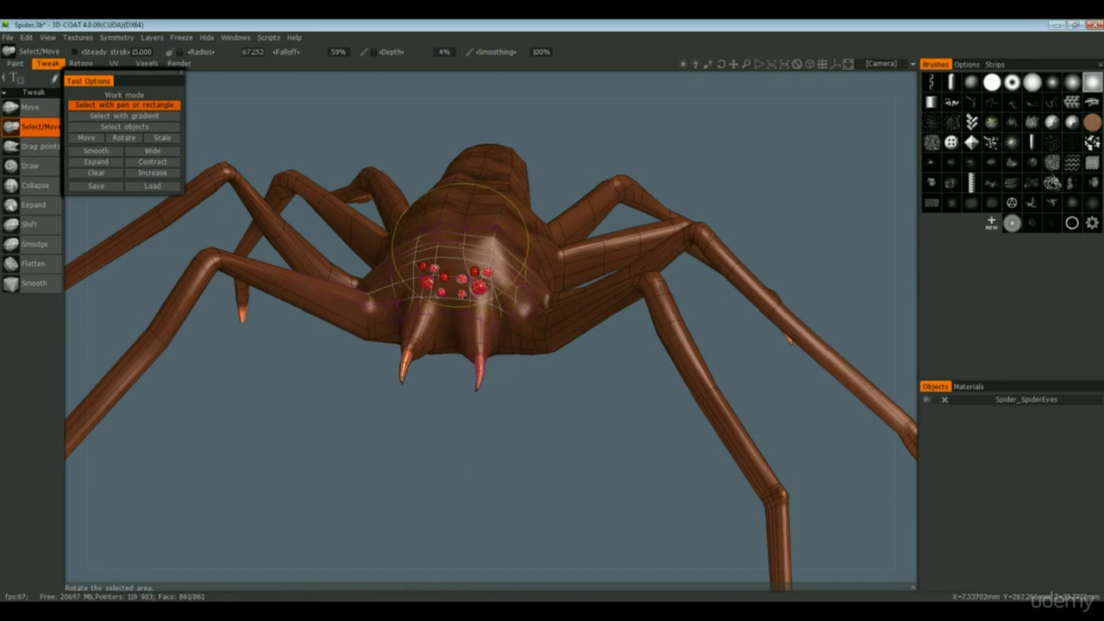
Try moving the selected area around the spider's eyes with the transform gizmo, and undo the move.
click(138, 114)
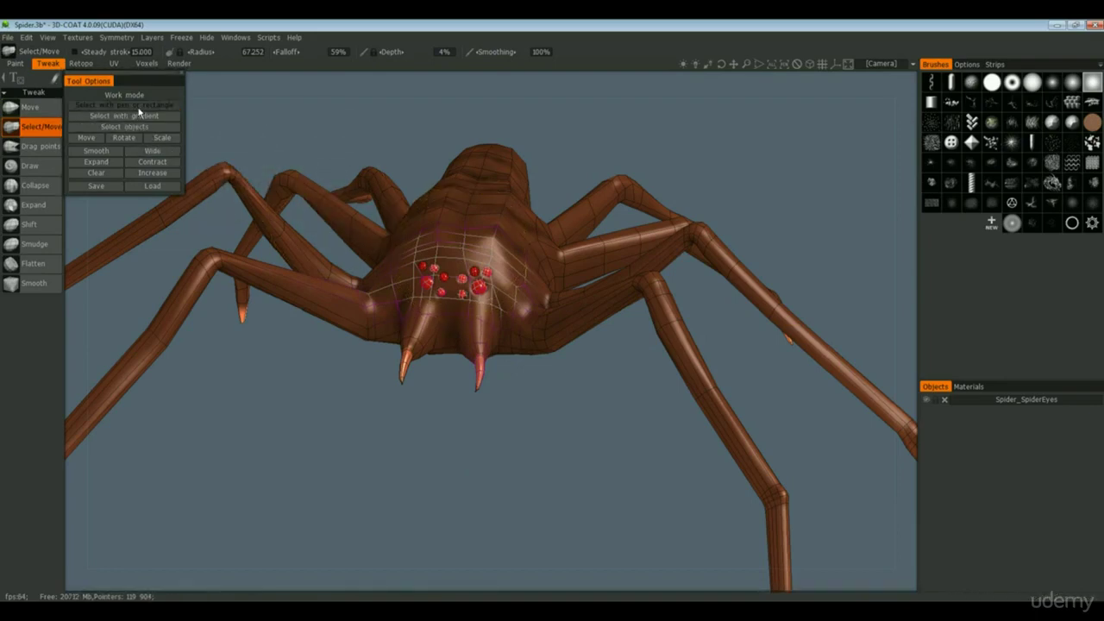
click(86, 138)
drag(445, 306, 443, 294)
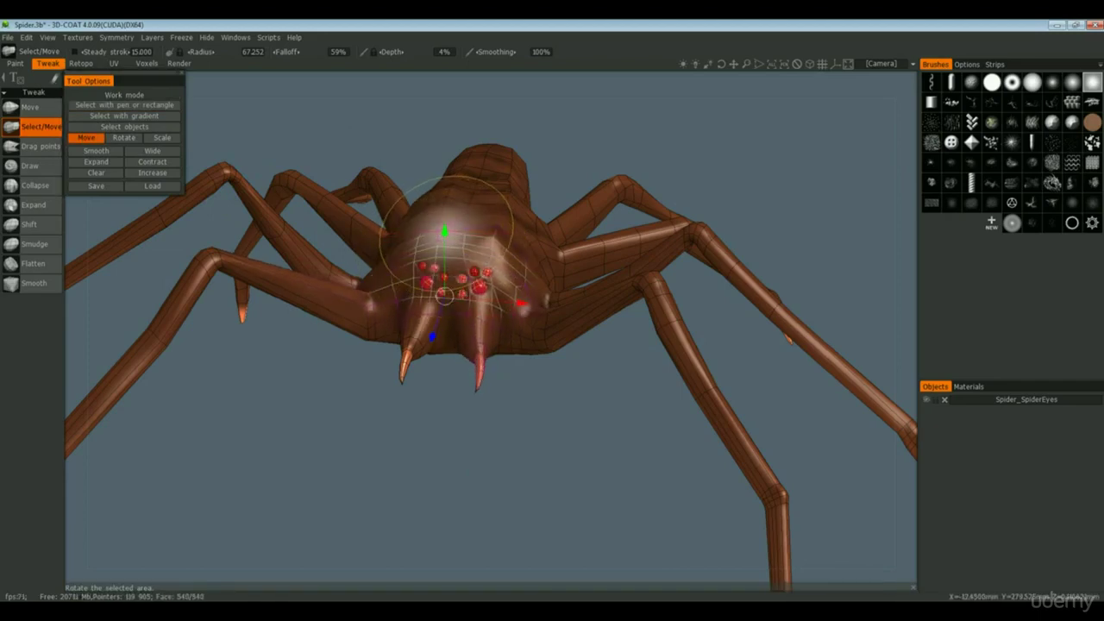
mouse_move(447, 231)
mouse_down()
mouse_move(445, 207)
mouse_move(487, 250)
mouse_move(465, 272)
mouse_up()
key(ctrl+z)
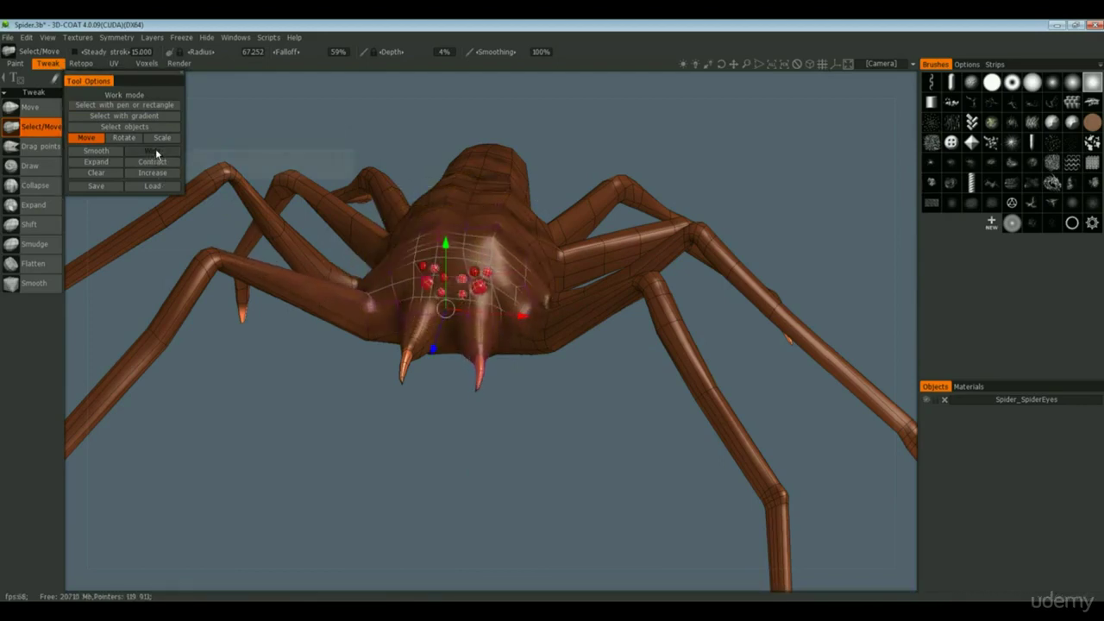
Try contracting and expanding the selection around the eyes and moving it, and undo the move.
click(135, 164)
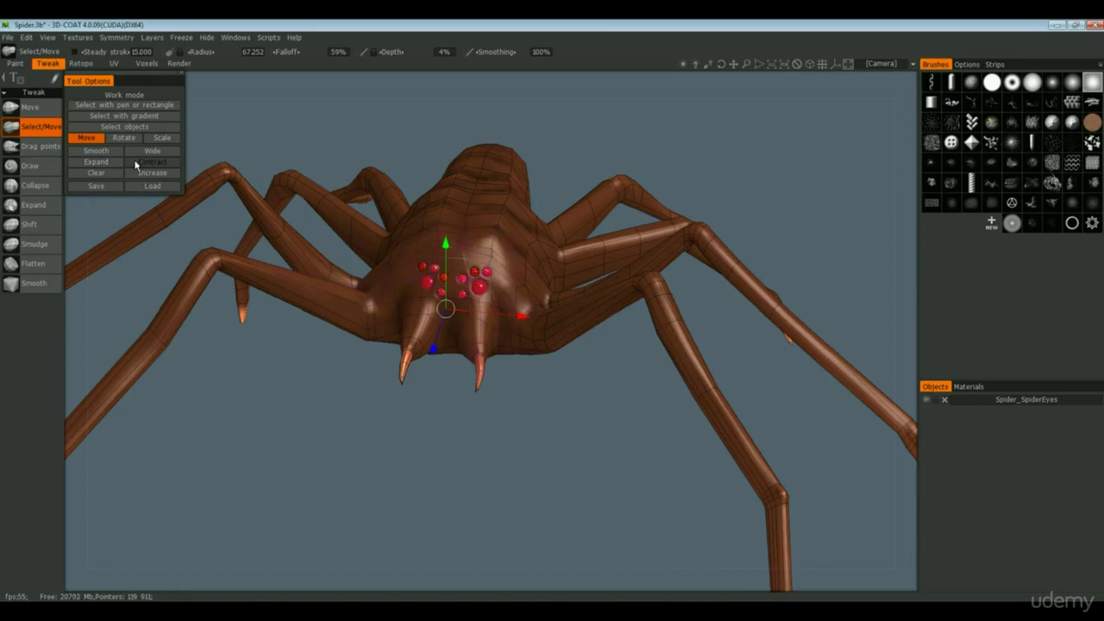
click(110, 166)
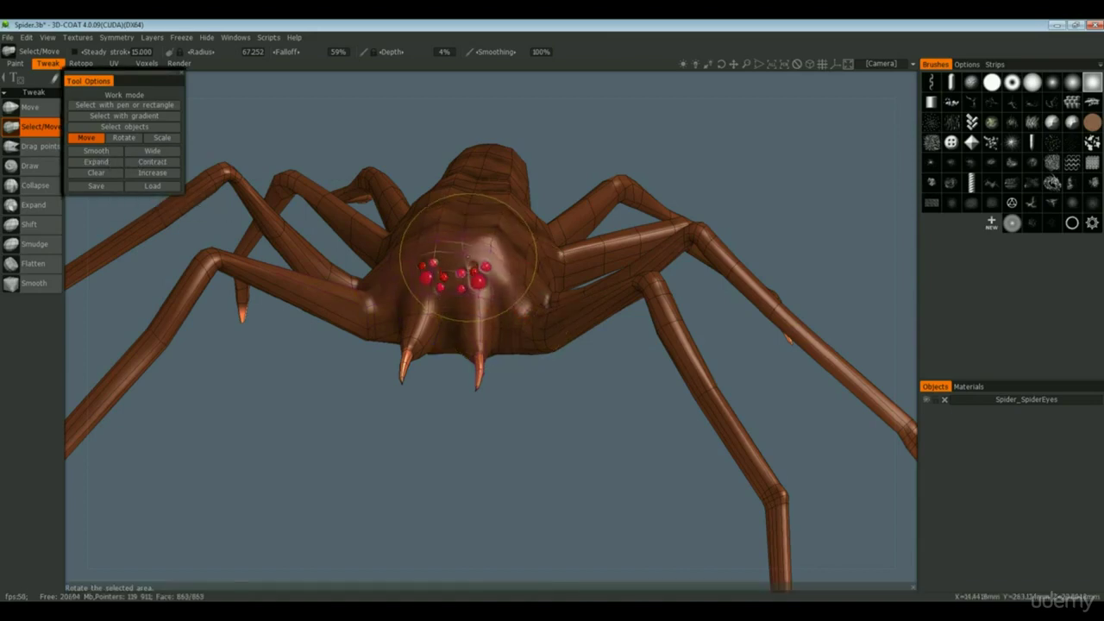
click(122, 154)
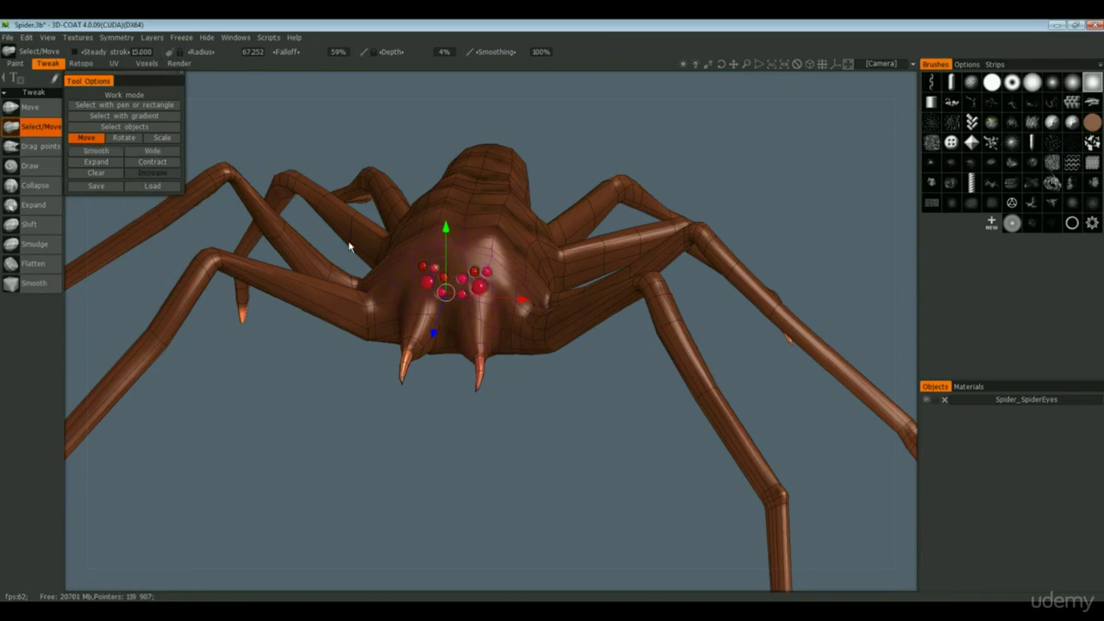
drag(453, 277, 470, 246)
key(ctrl+z)
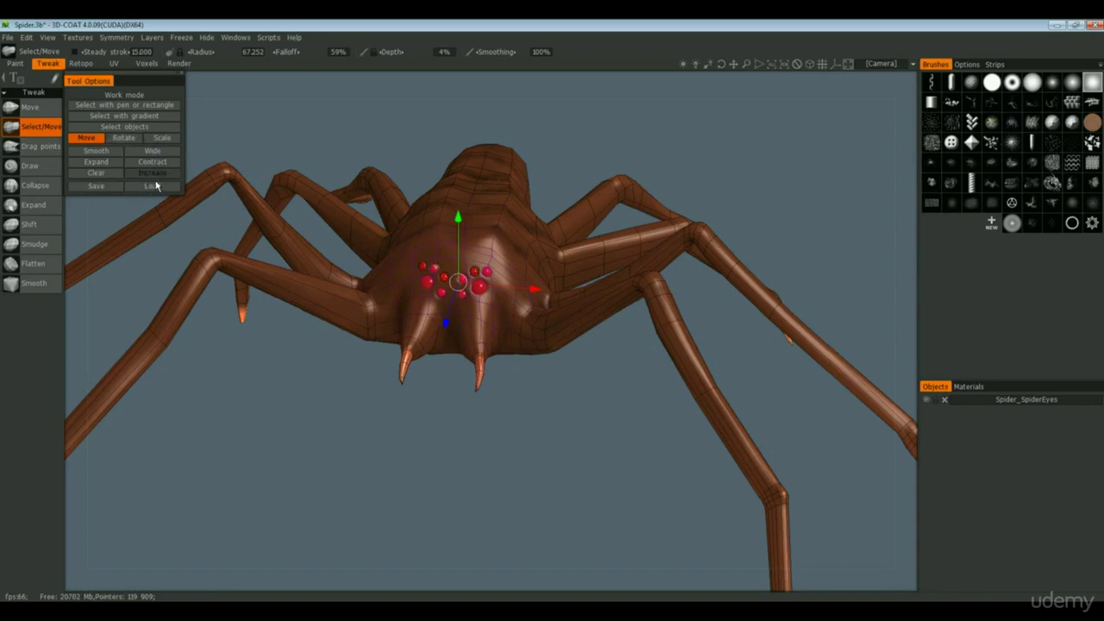
Try the Expand, Collapse, Shift, Smudge and Flatten brushes on the spider's head around the eyes.
click(45, 210)
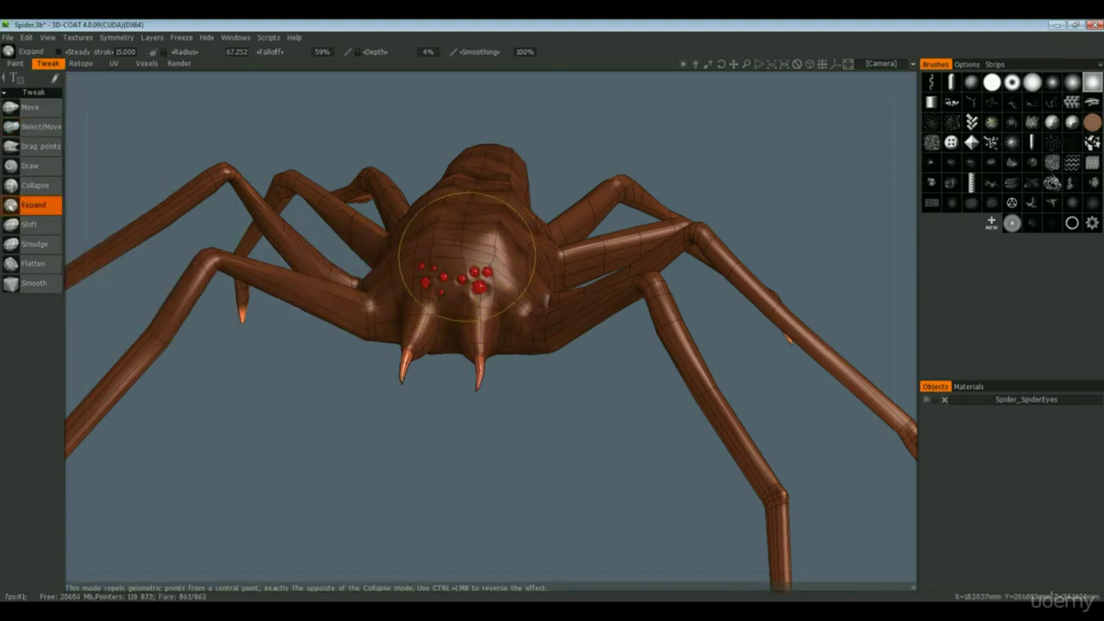
click(34, 184)
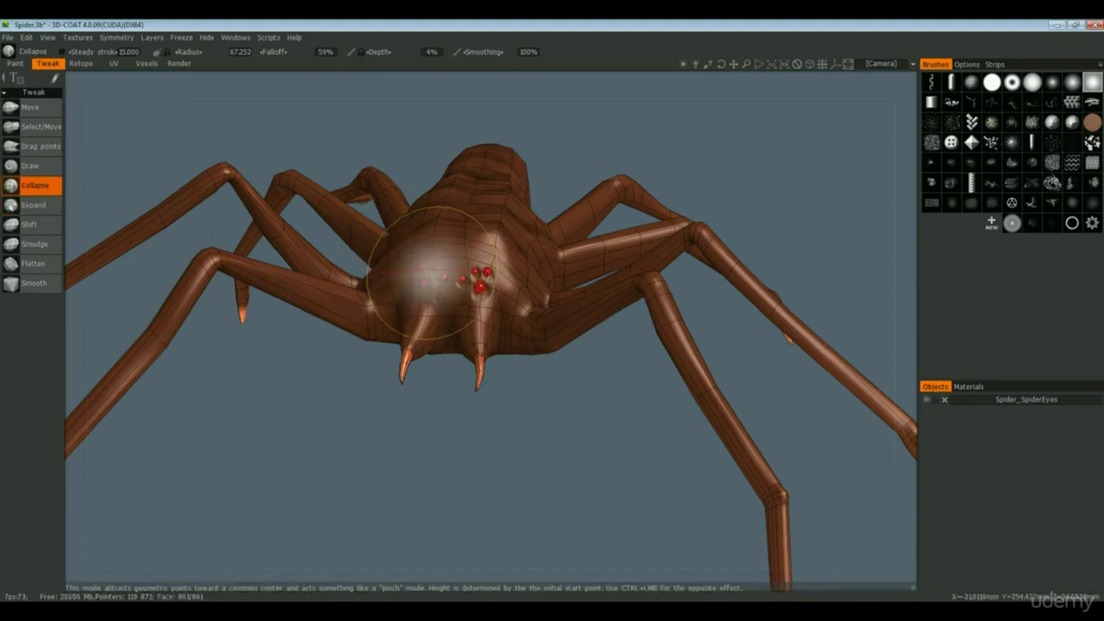
click(47, 226)
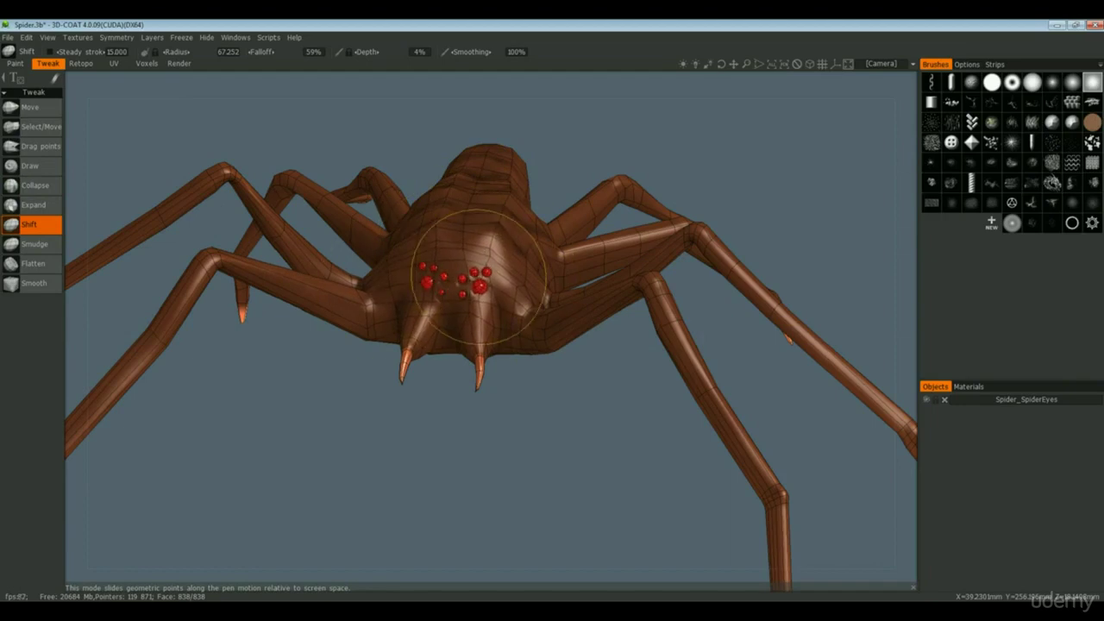
click(38, 245)
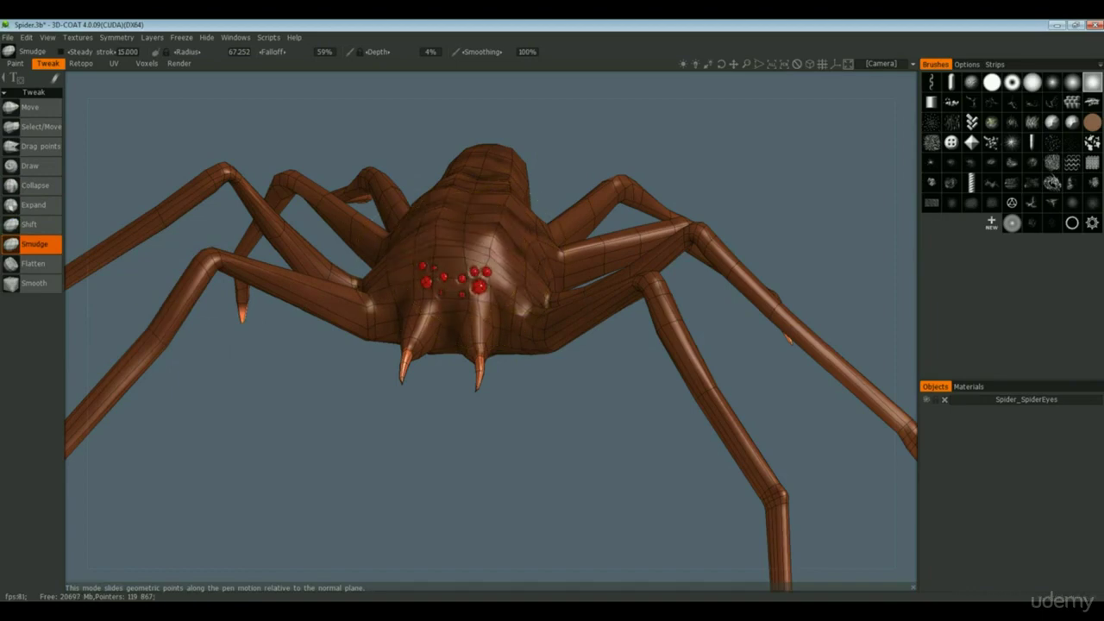
click(33, 263)
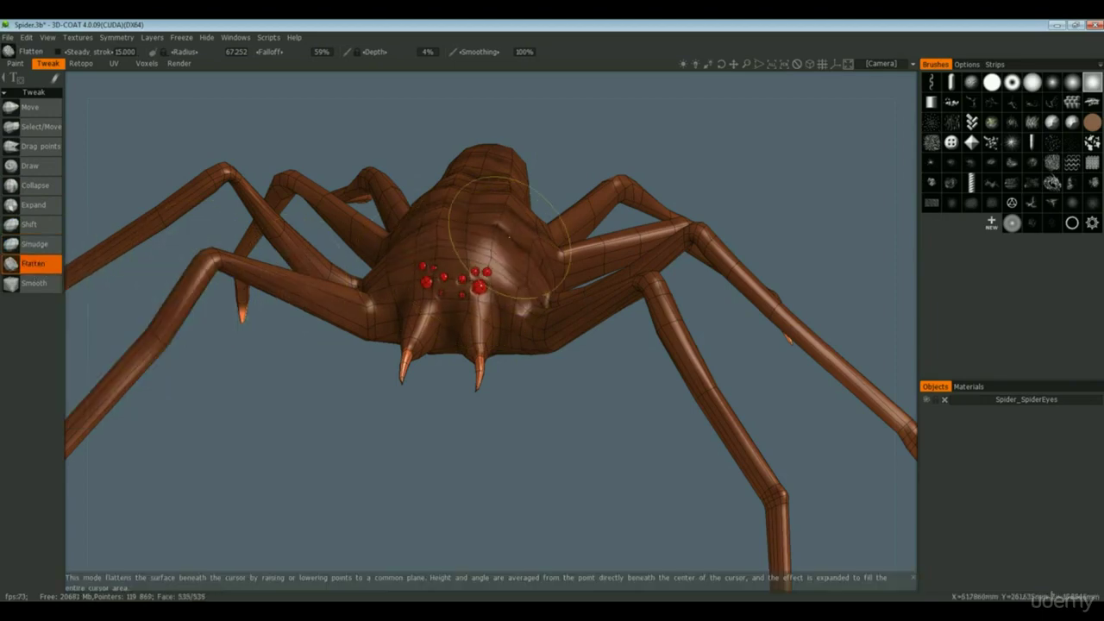
Smooth the spider's head with the Smooth brush at 21% smoothing and 31% falloff, and return to the Paint room.
click(47, 285)
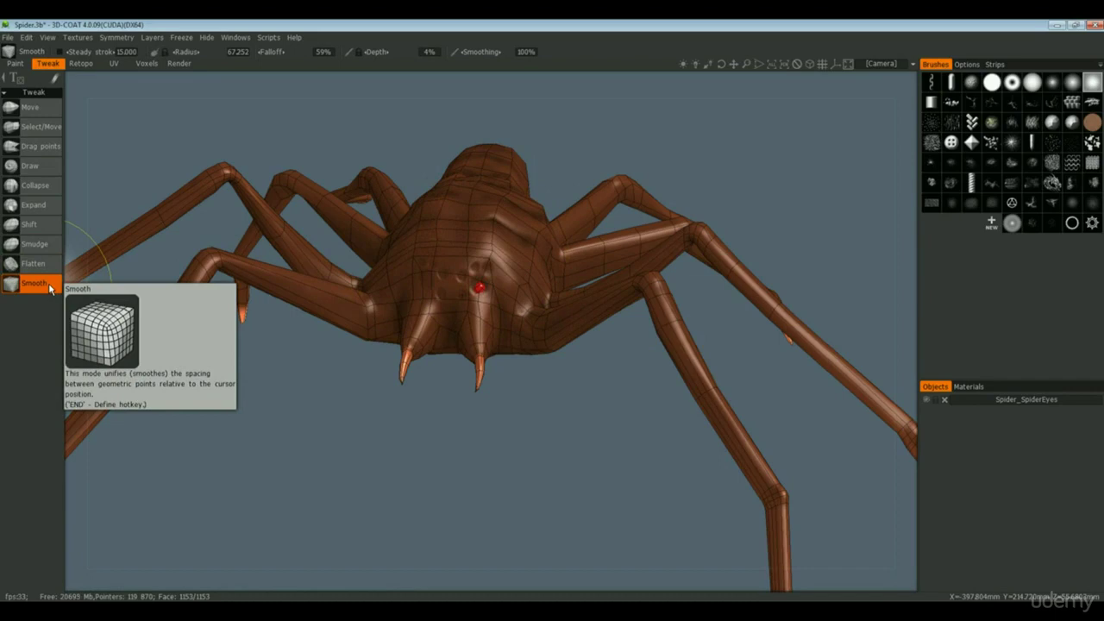
mouse_move(552, 242)
mouse_down()
mouse_move(427, 259)
mouse_move(449, 220)
mouse_move(483, 216)
mouse_up()
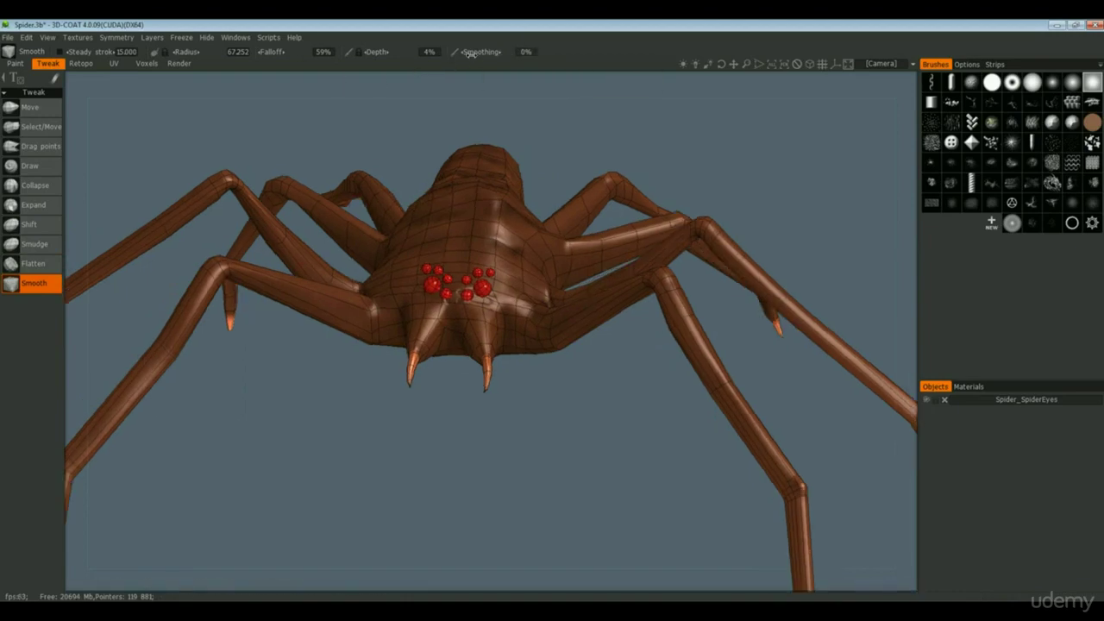
drag(470, 53, 489, 53)
mouse_move(501, 186)
mouse_down()
mouse_move(505, 287)
mouse_move(492, 245)
mouse_move(435, 241)
mouse_move(454, 221)
mouse_up()
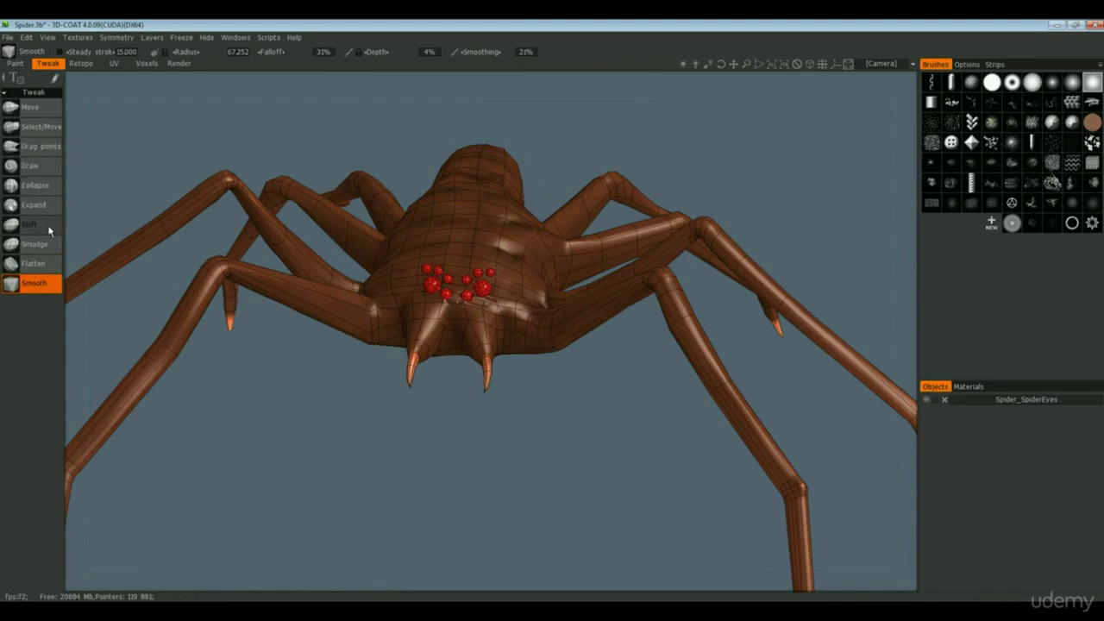
drag(516, 473, 545, 448)
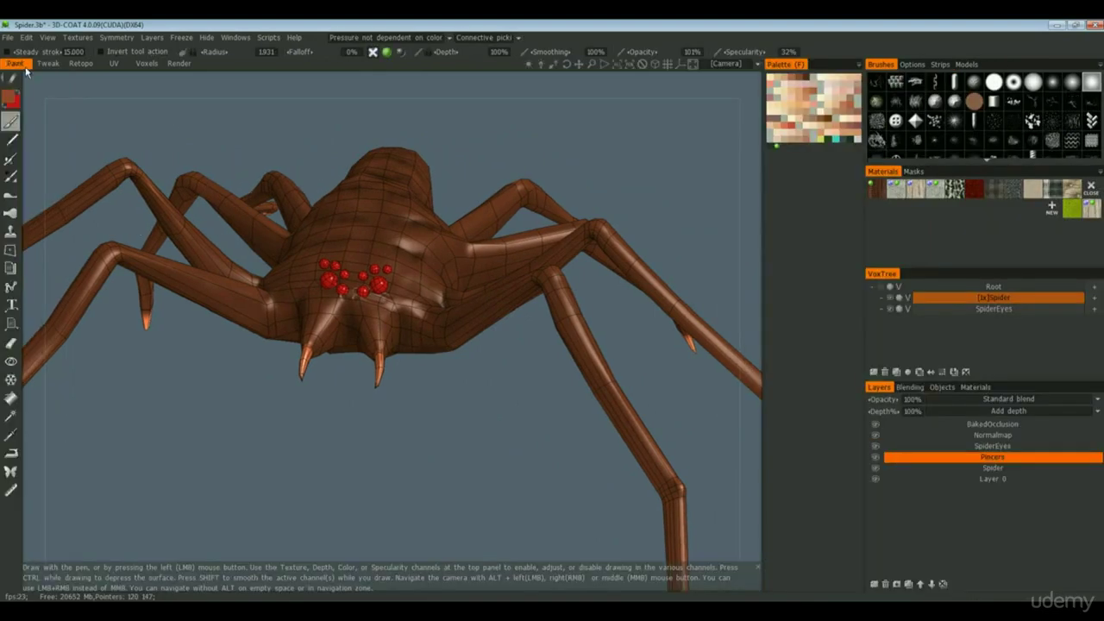
drag(363, 226, 293, 194)
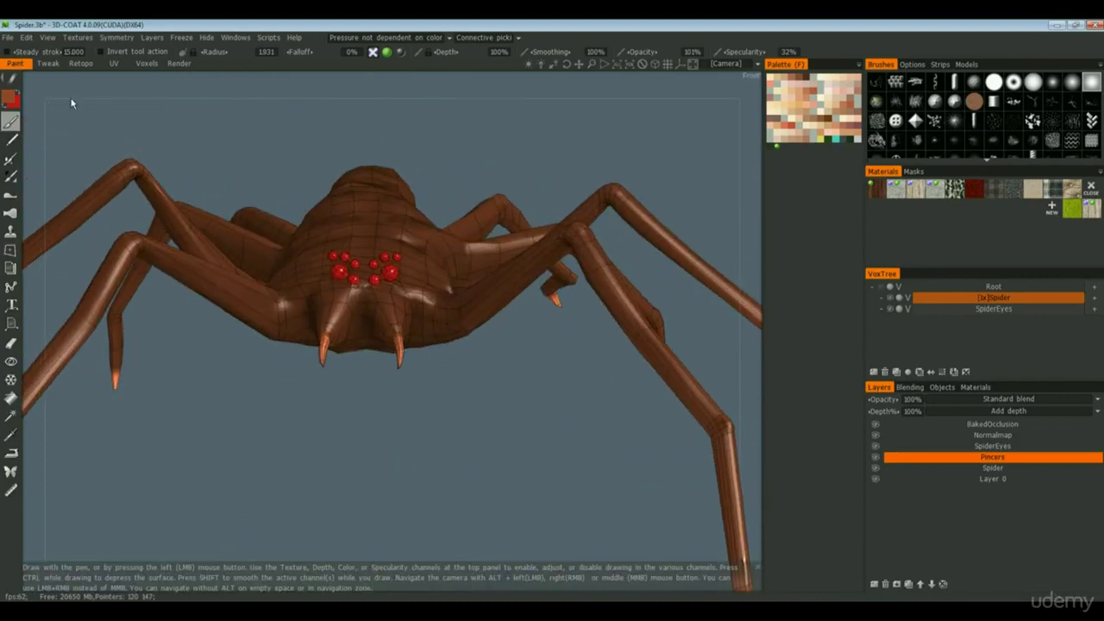